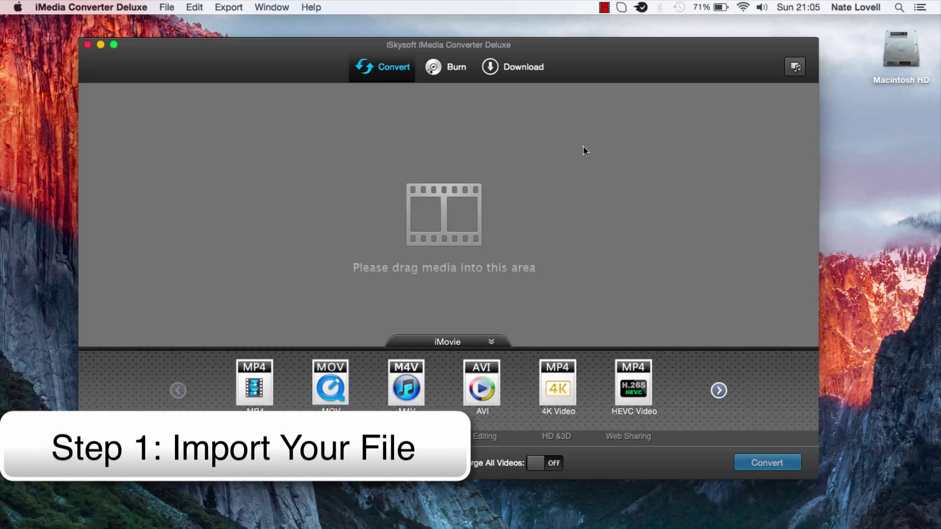
- Drag VTS_01_1.VOB from the Mac Converts Finder window into the converter's drop zone
left_click(167, 8)
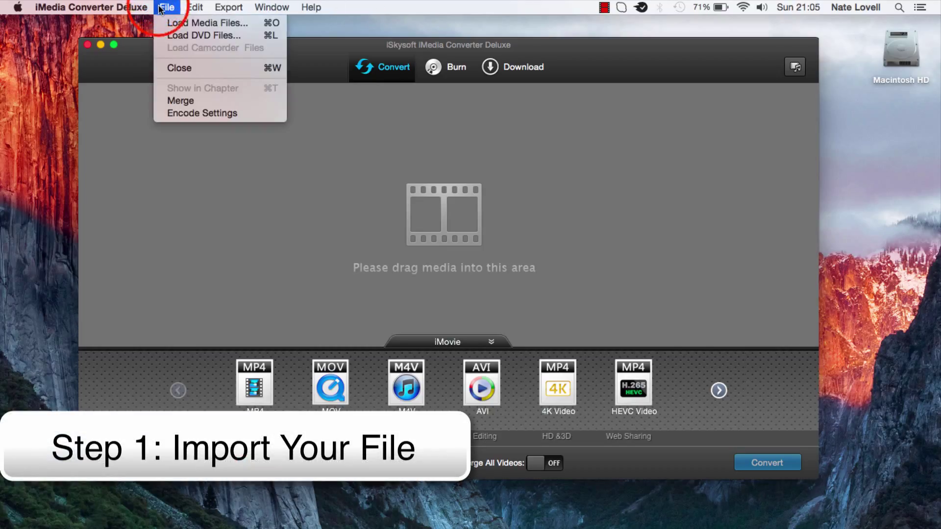
left_click(339, 140)
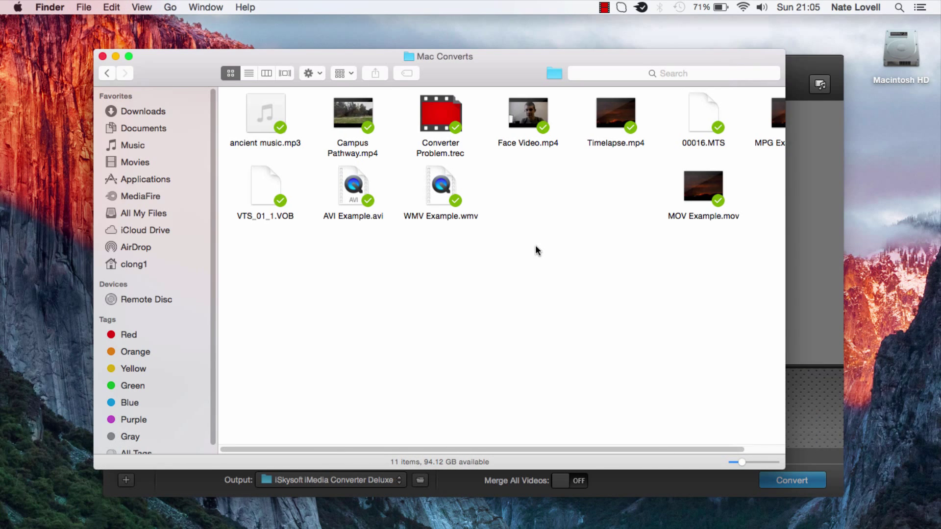
scroll(536, 250, "right", 3)
left_click_drag(236, 192, 808, 199)
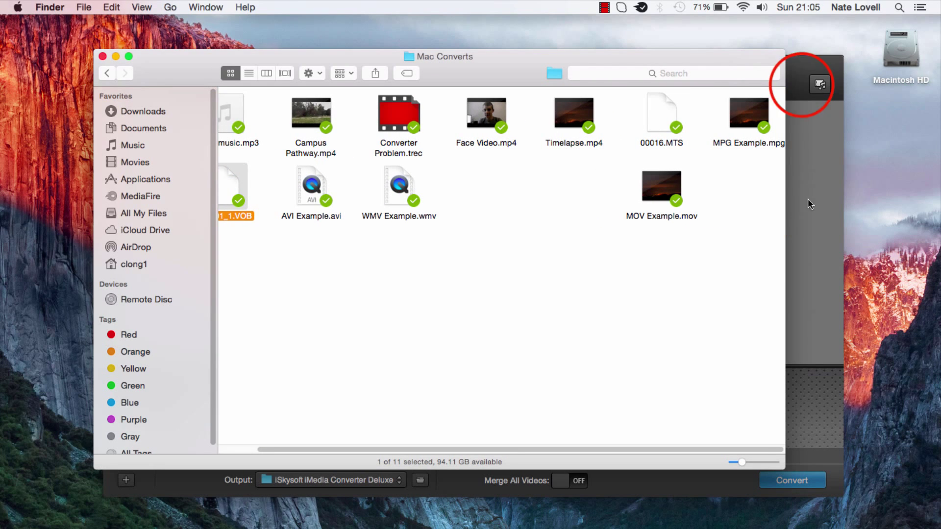
left_click(803, 113)
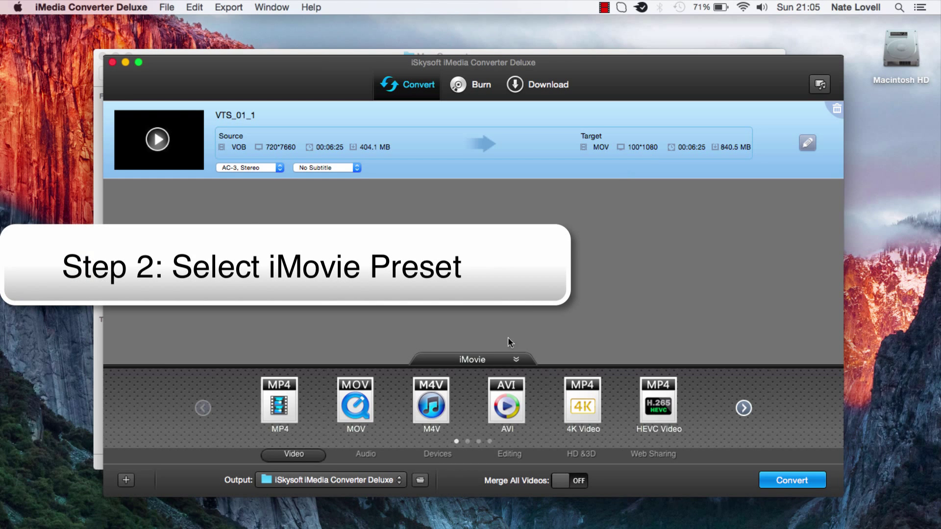
- Choose the iMovie preset from the Editing formats as VTS_01_1's output
left_click(509, 453)
left_click(280, 405)
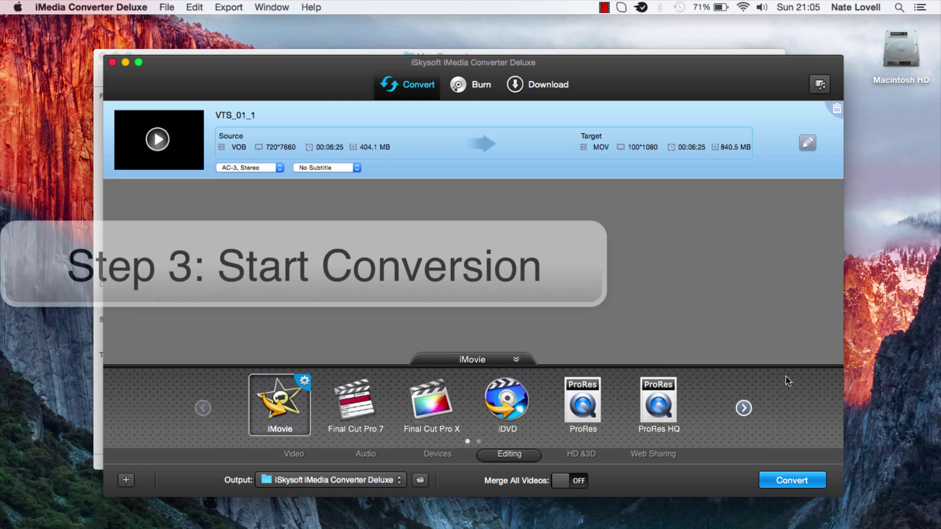
- Start converting VTS_01_1 to iMovie format with the Convert button
left_click(791, 481)
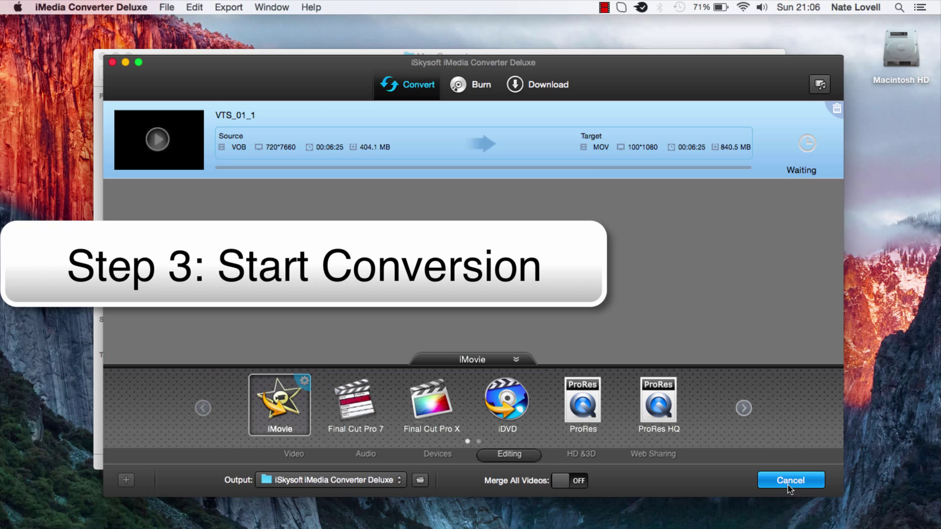